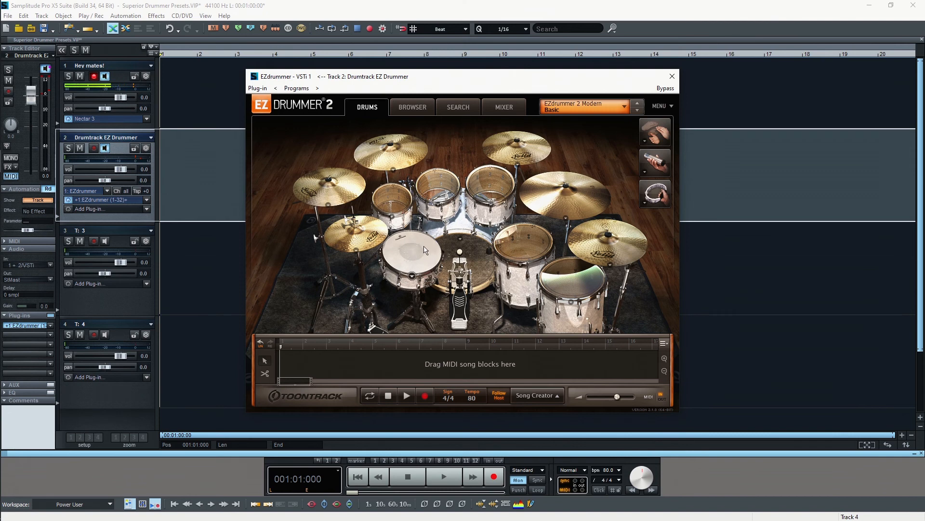
Audition the kit pieces: kick, cymbals, toms and snare
click(460, 263)
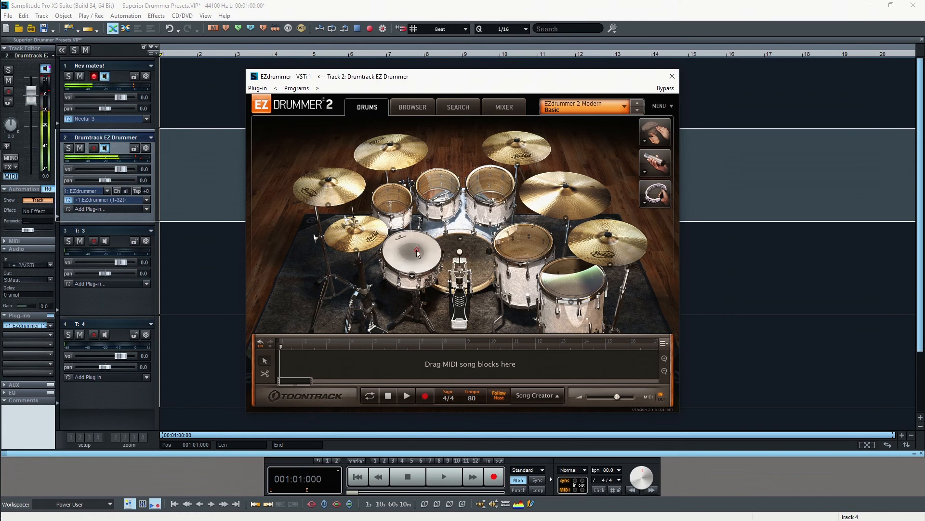
click(515, 152)
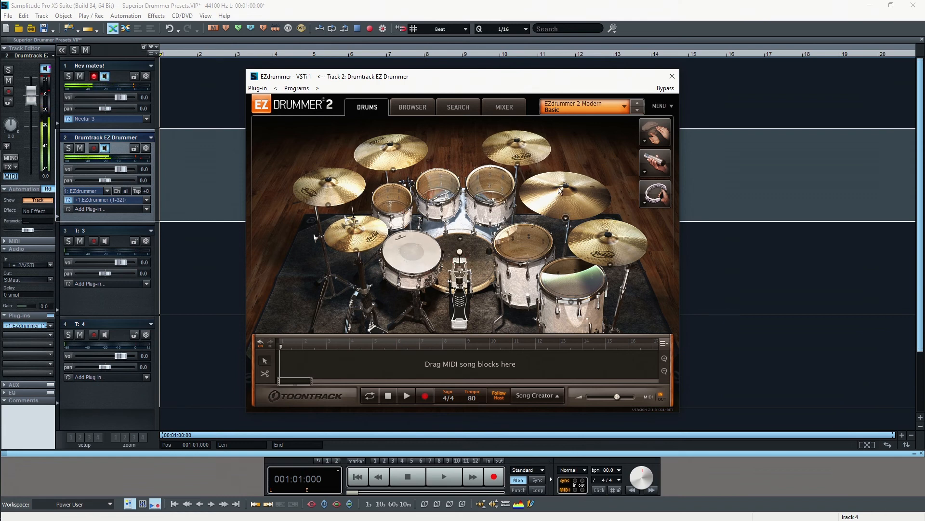
click(563, 190)
click(524, 239)
click(570, 281)
click(460, 271)
click(416, 262)
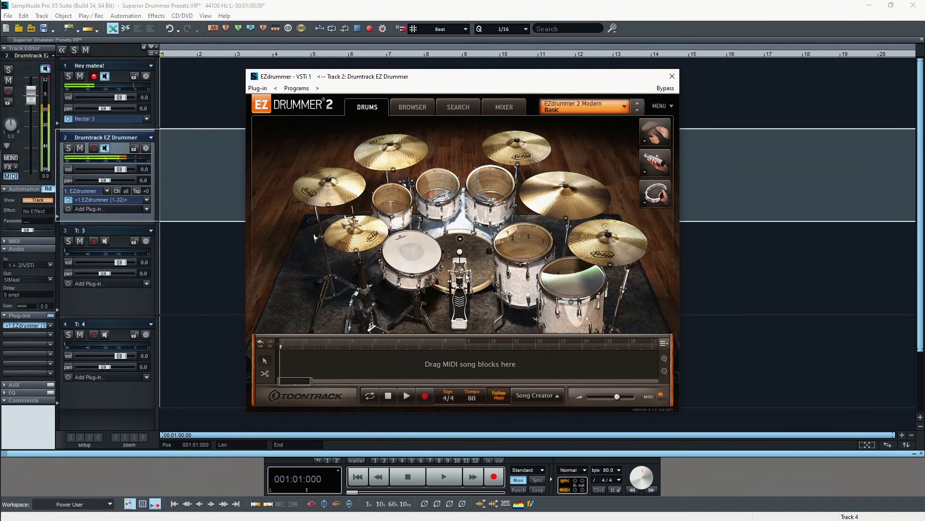
click(461, 268)
click(416, 260)
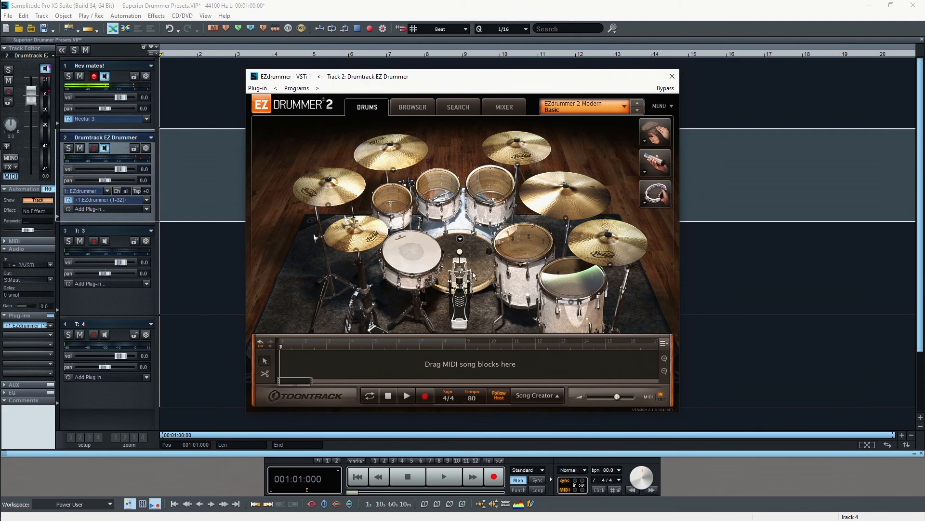
Preview the Rock Solid Funkish 118 BPM Chorus Variation 02 groove at its original tempo
click(409, 108)
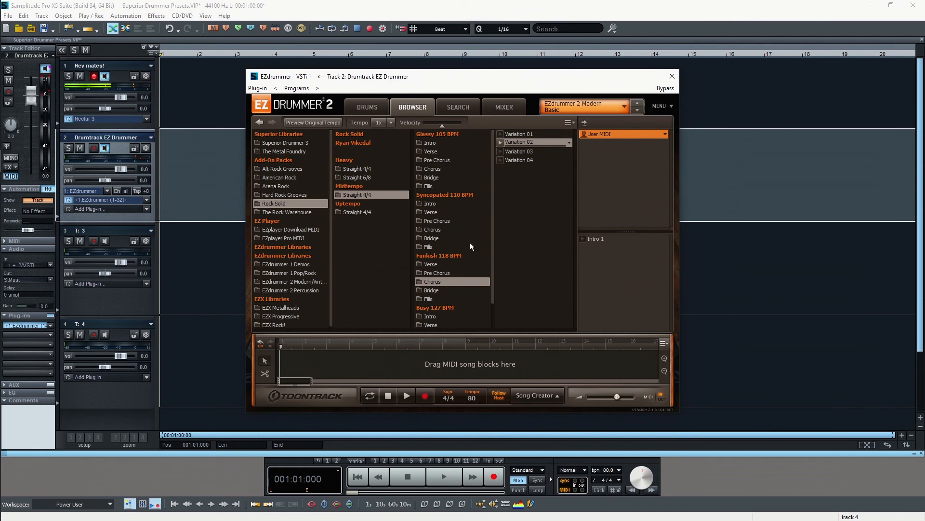
click(500, 142)
click(311, 122)
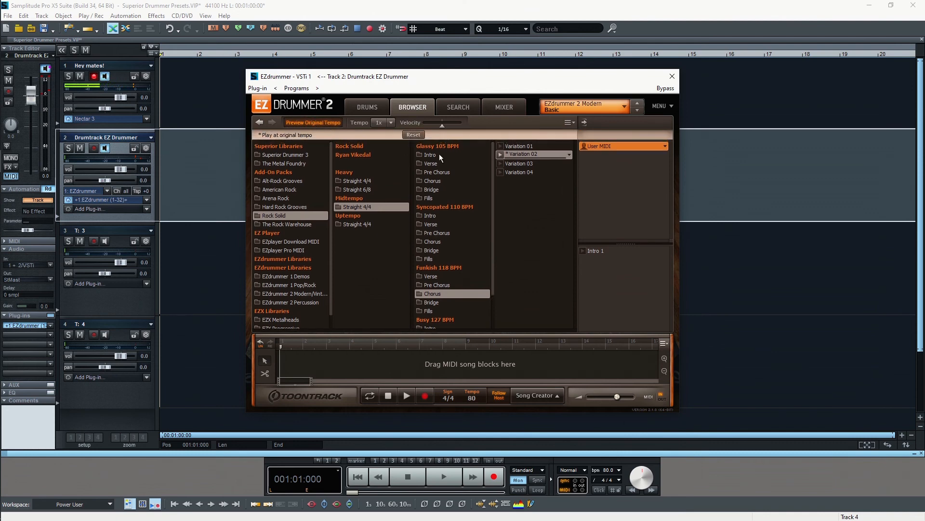
click(500, 155)
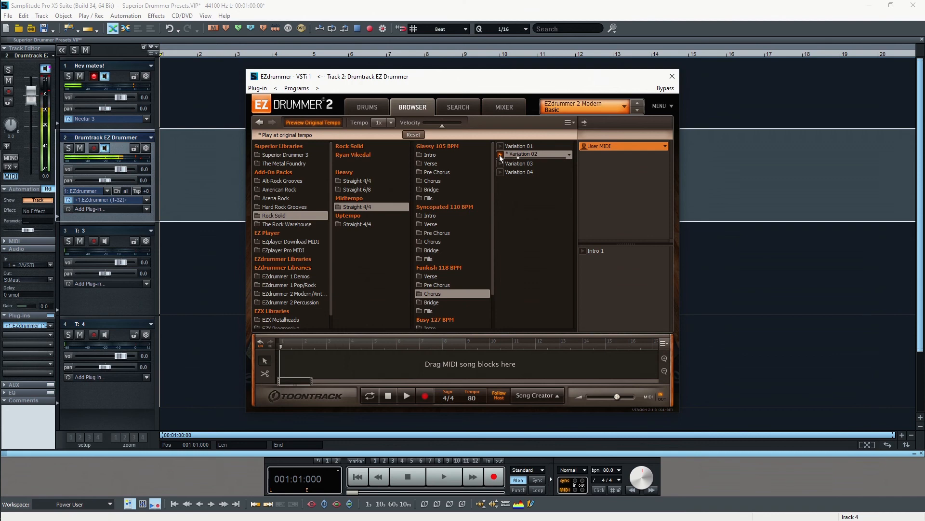
click(499, 155)
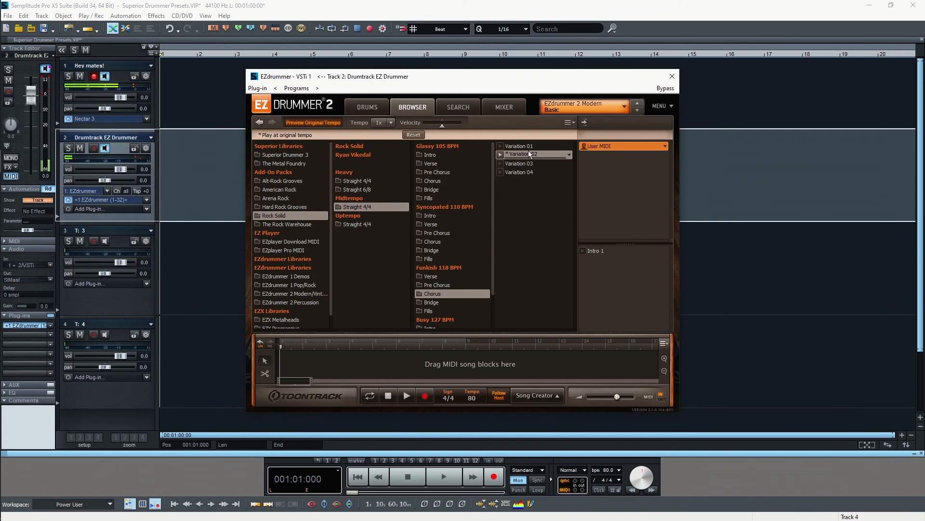
Drop Chorus Variation 02 into the song track at bar 1 and play it back once
drag(526, 152, 279, 363)
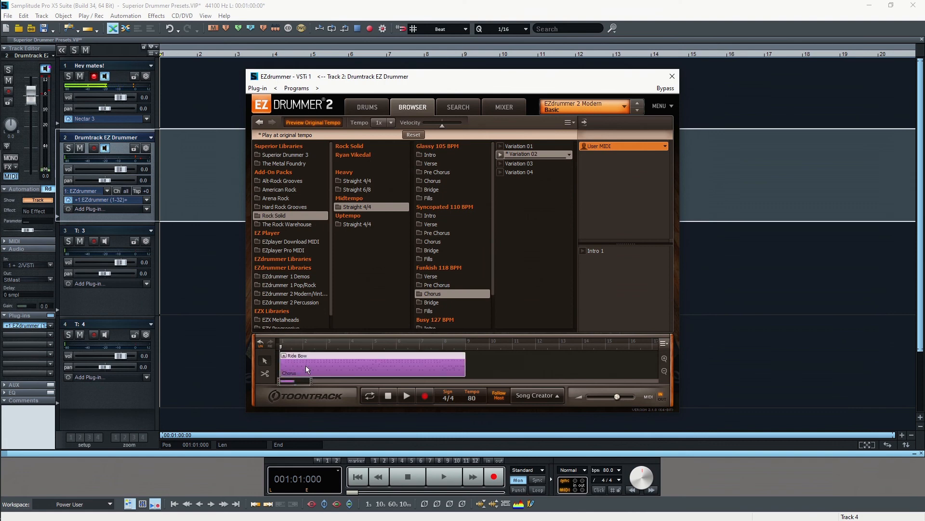
click(403, 397)
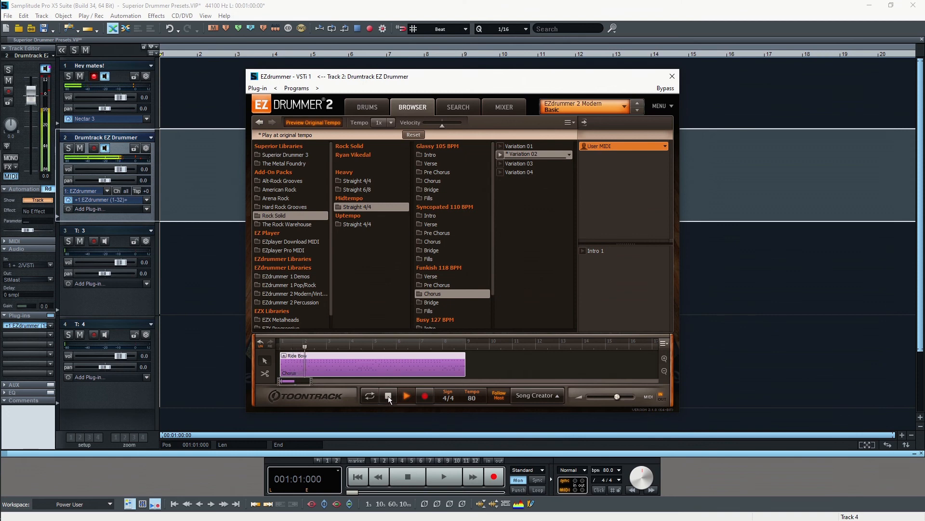
click(388, 396)
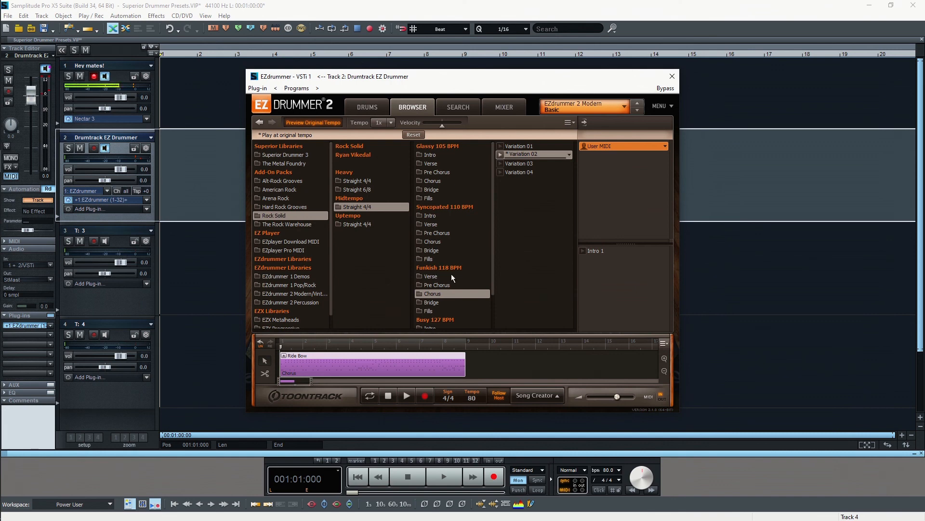
click(611, 470)
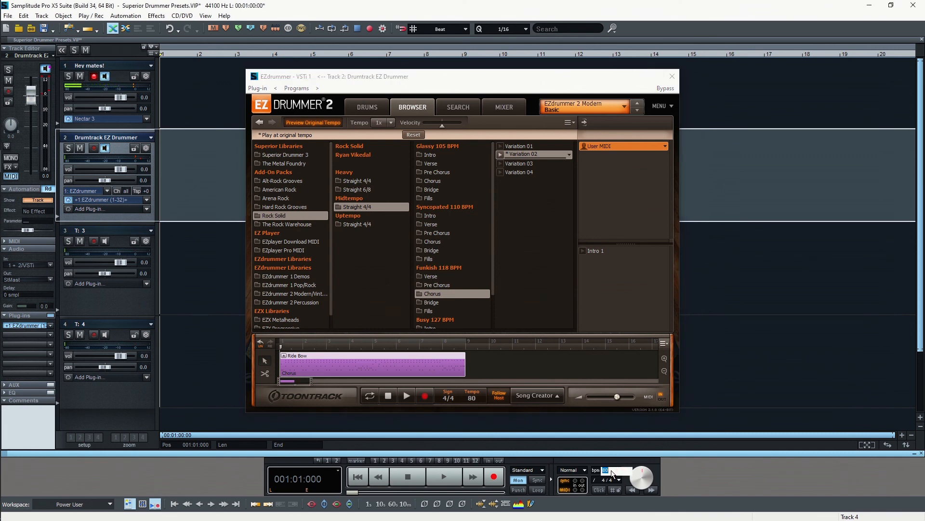
Set the Samplitude project tempo to 118 bpm and play the Chorus block to check
text(118)
key(Return)
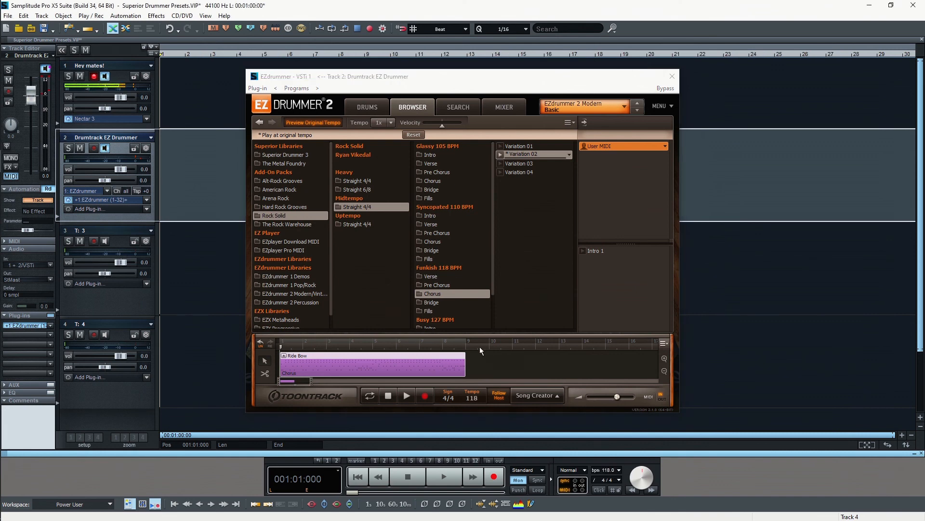
click(408, 395)
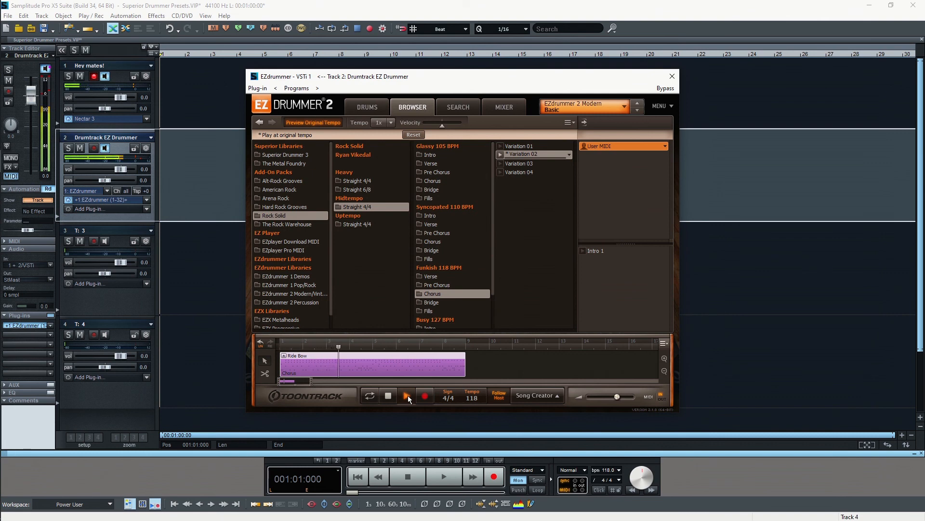
click(403, 396)
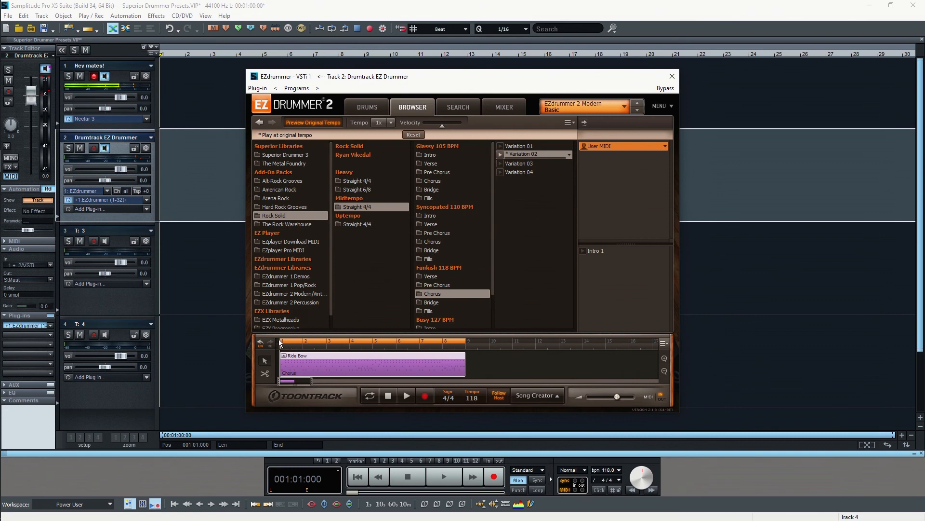
Loop bars 1 to 9 on the EZdrummer timeline and start playback
drag(281, 342, 461, 343)
click(406, 395)
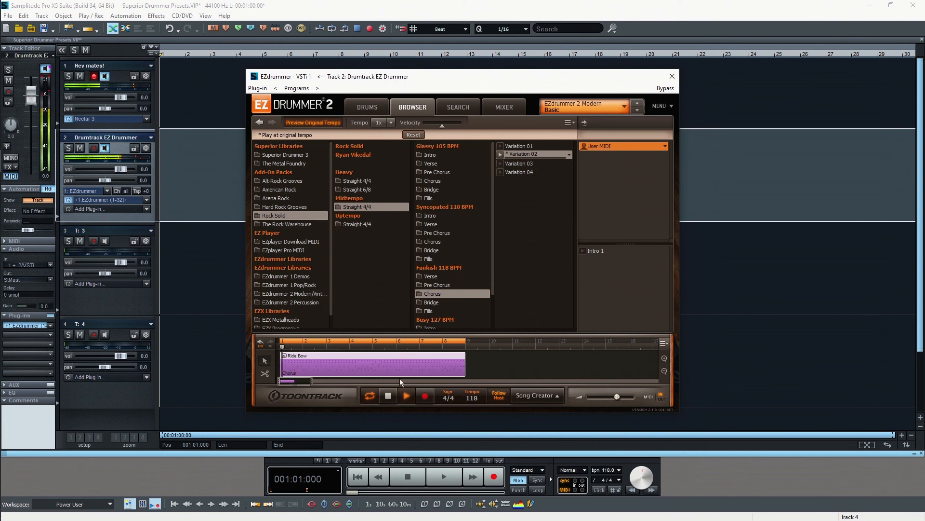
Show the drum kit and load the Distorted kit preset
click(366, 107)
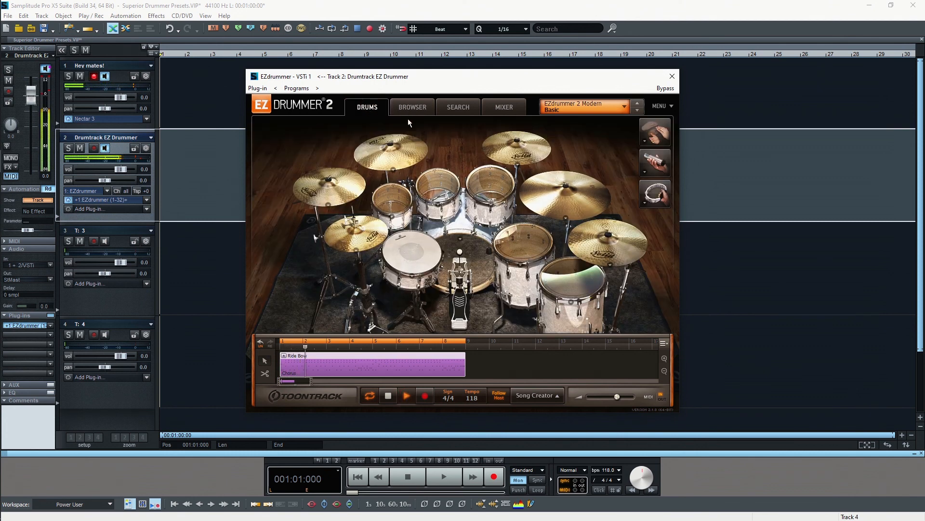
click(572, 109)
mouse_move(602, 121)
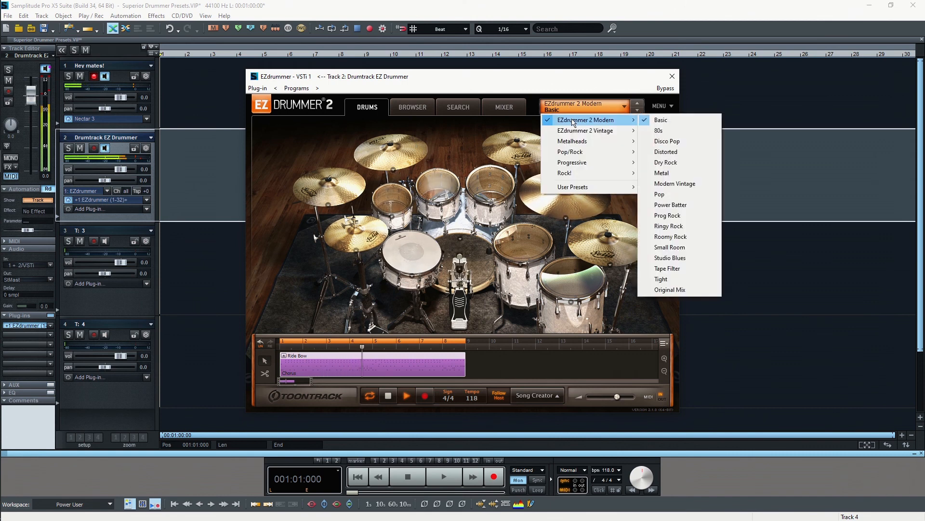
click(668, 152)
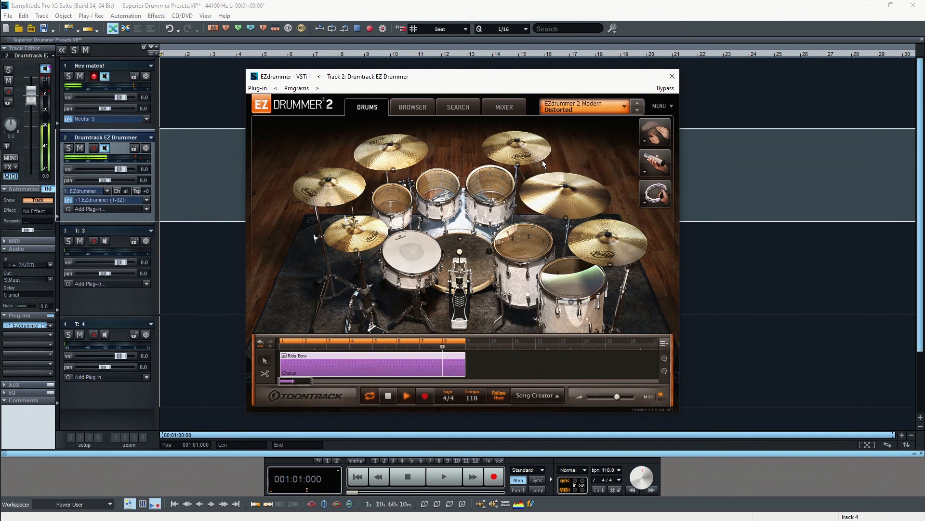
Switch the kit preset to Tight, then to Prog Rock
click(572, 110)
mouse_move(607, 120)
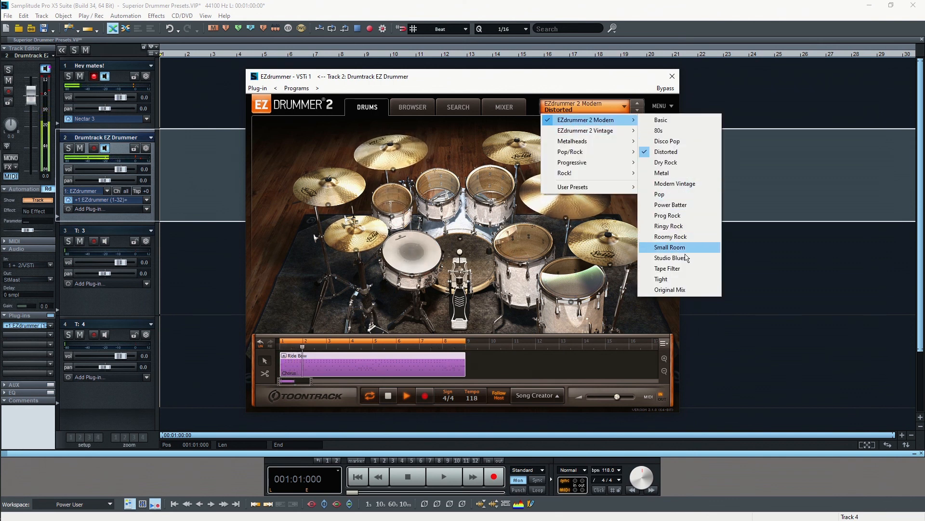
click(677, 278)
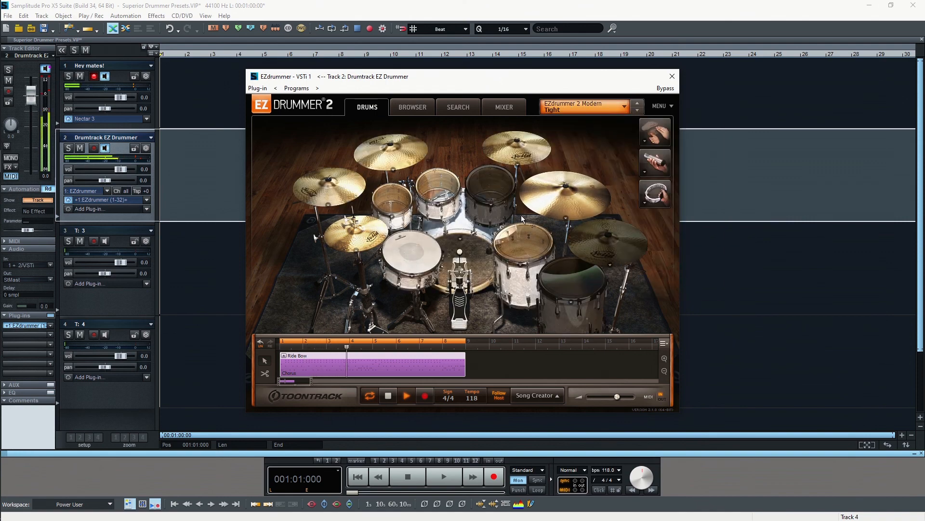
click(580, 107)
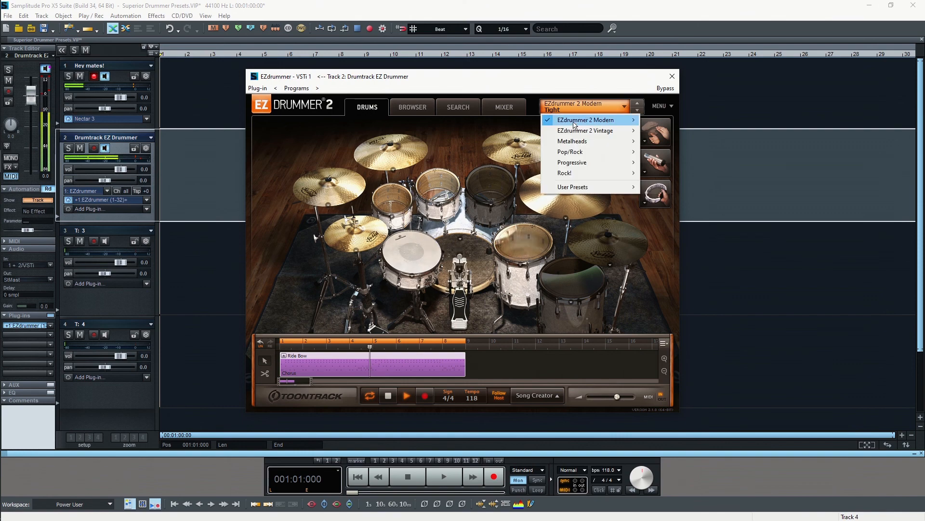
mouse_move(574, 125)
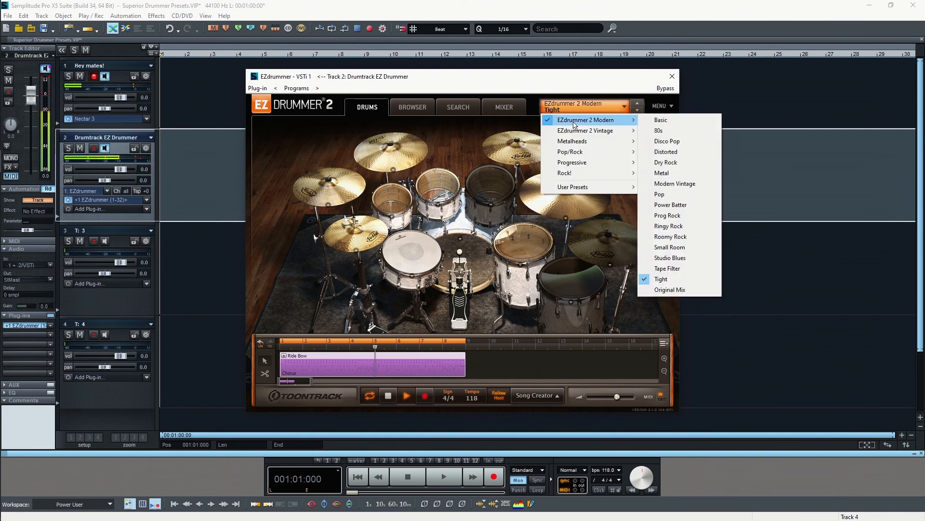
click(686, 218)
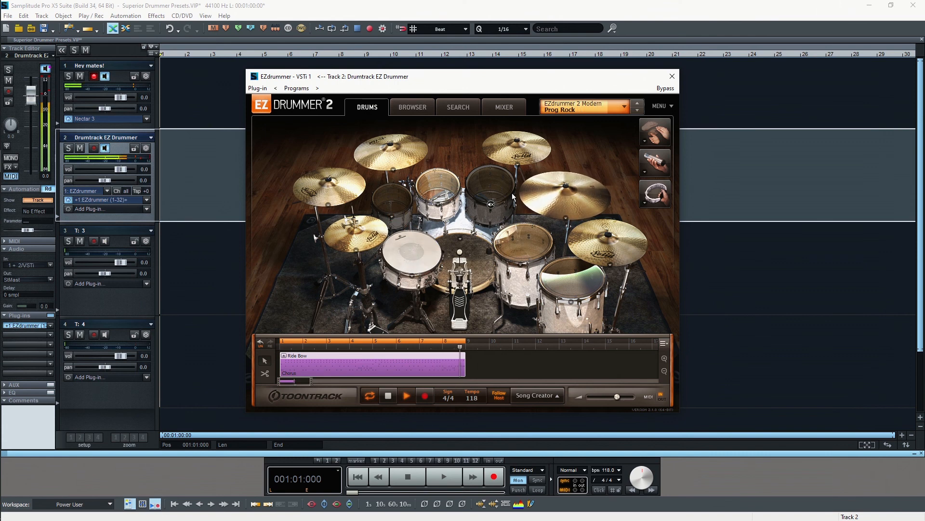
click(572, 108)
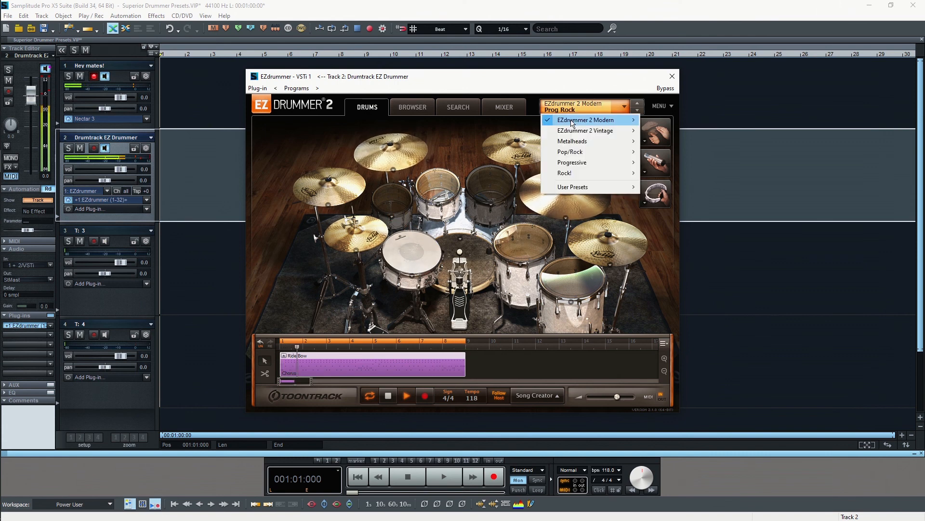
Load the Modern Vintage kit preset, then the Roomy Rock preset
mouse_move(573, 124)
click(670, 181)
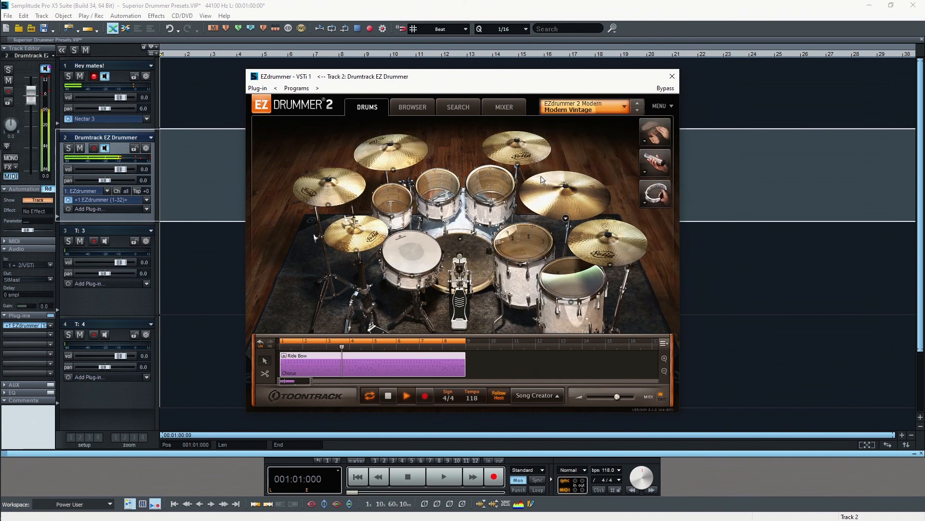
click(596, 111)
mouse_move(602, 119)
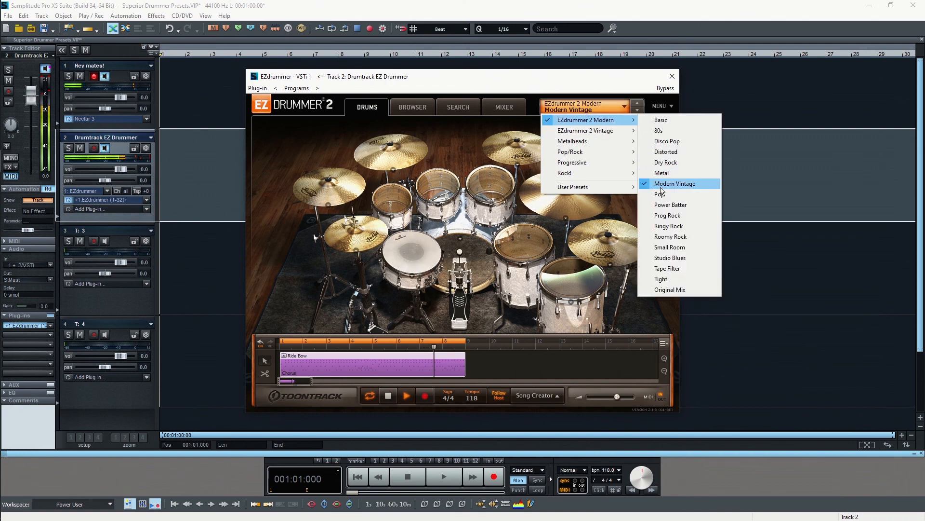
click(672, 237)
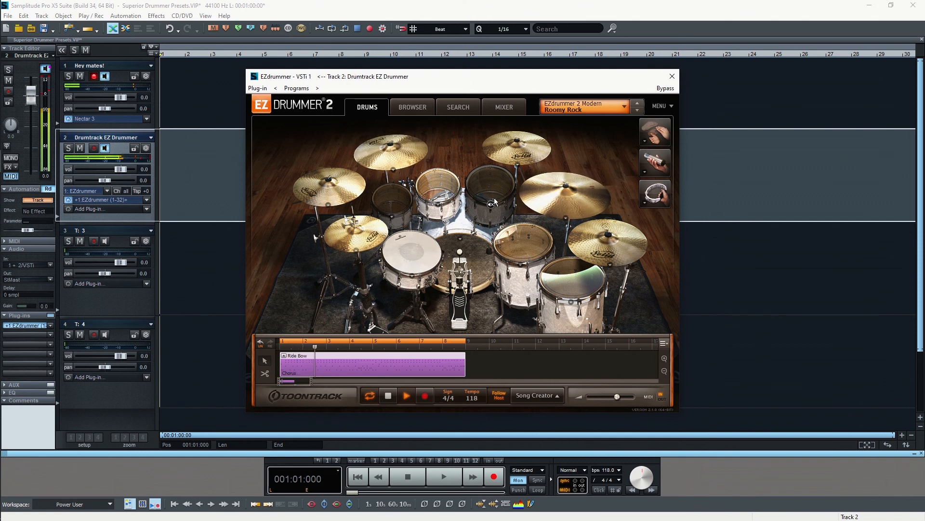
Stop the looping groove, keeping Roomy Rock as the loaded kit preset
click(388, 396)
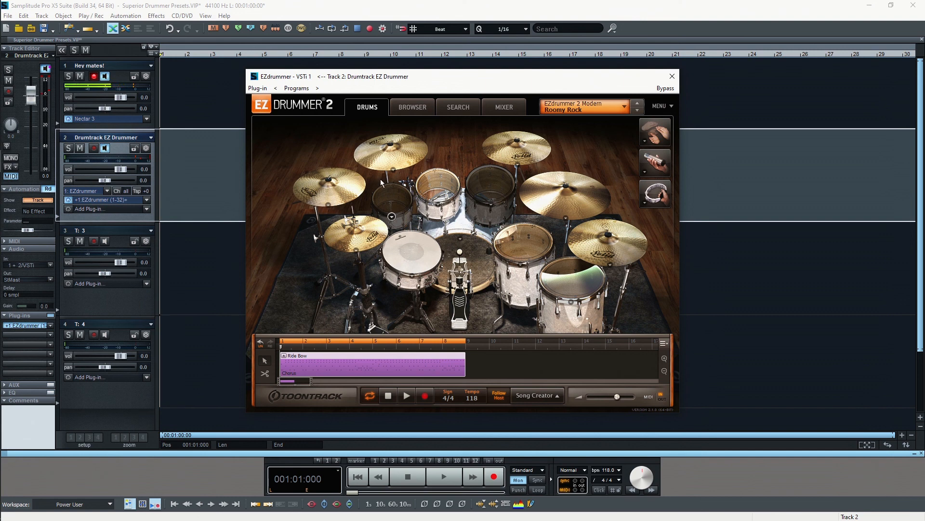
click(584, 107)
mouse_move(615, 120)
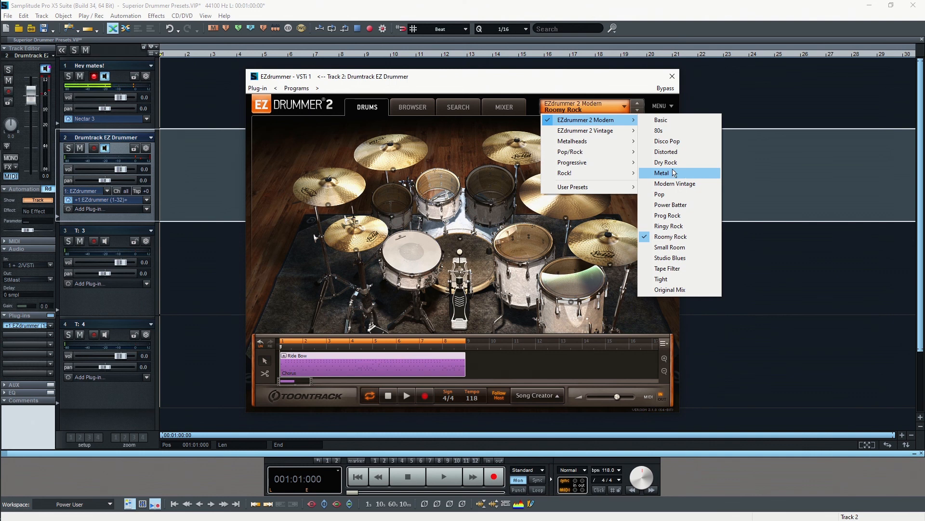
click(528, 75)
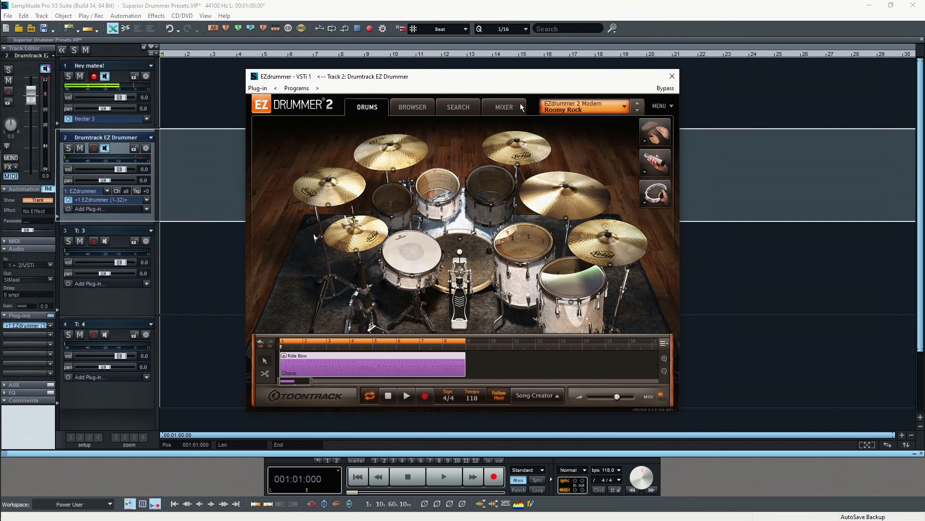
click(588, 107)
mouse_move(586, 120)
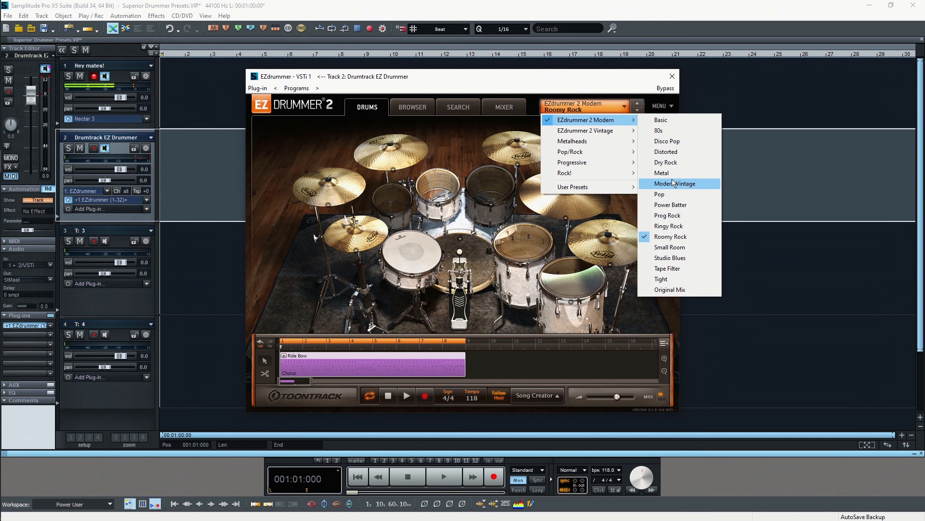
click(582, 79)
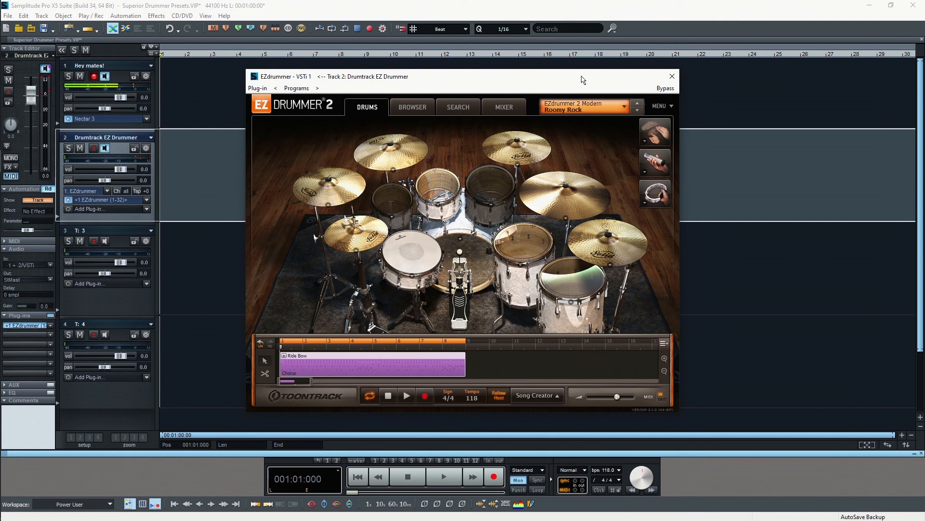